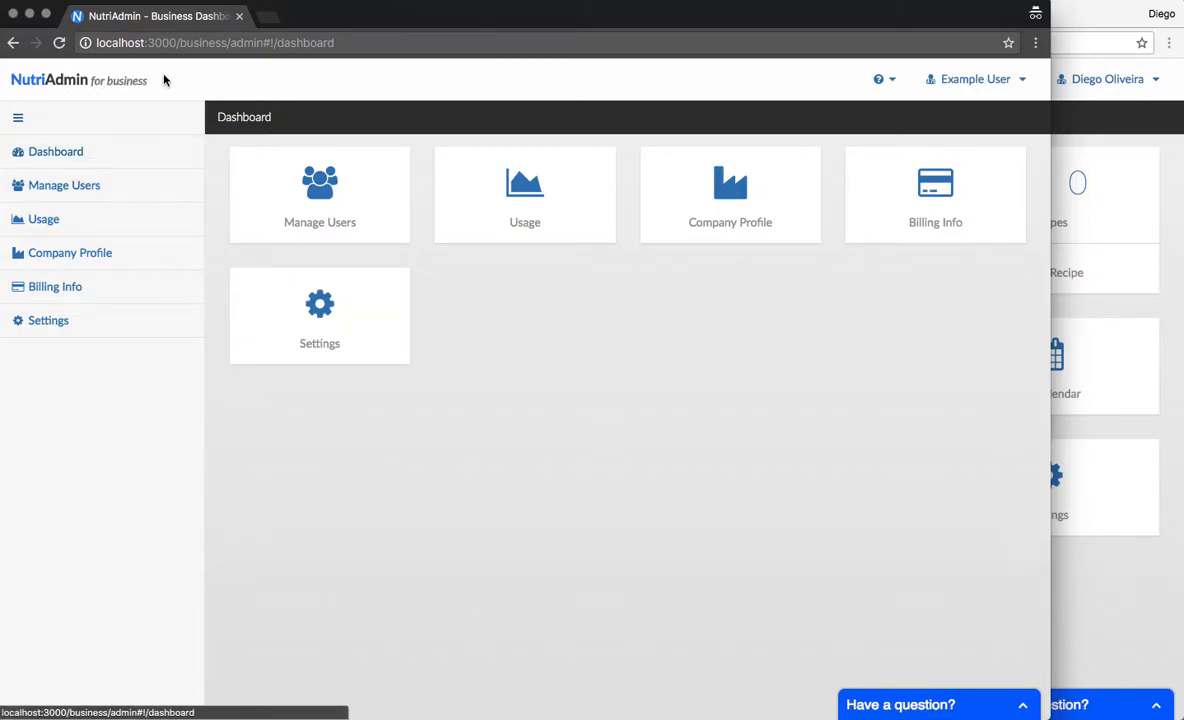
Set the business strategy for sharing documents to "Lock documents when editing" and save the changes
click(317, 328)
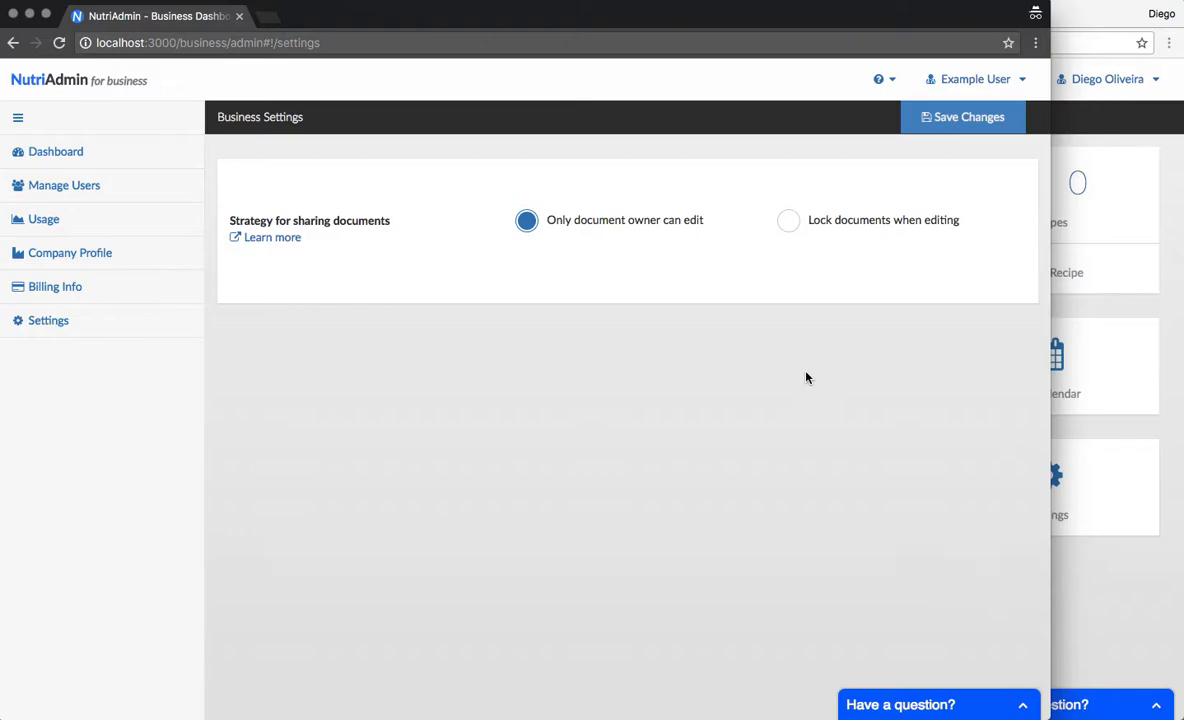
click(850, 228)
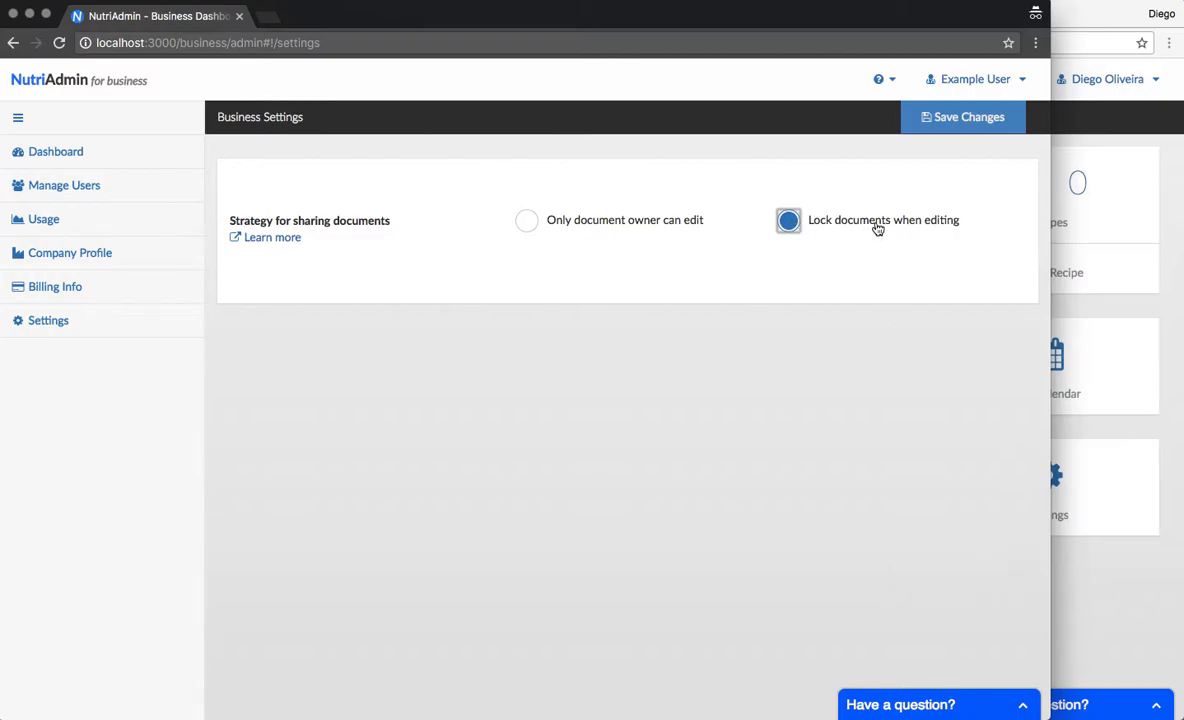
click(975, 117)
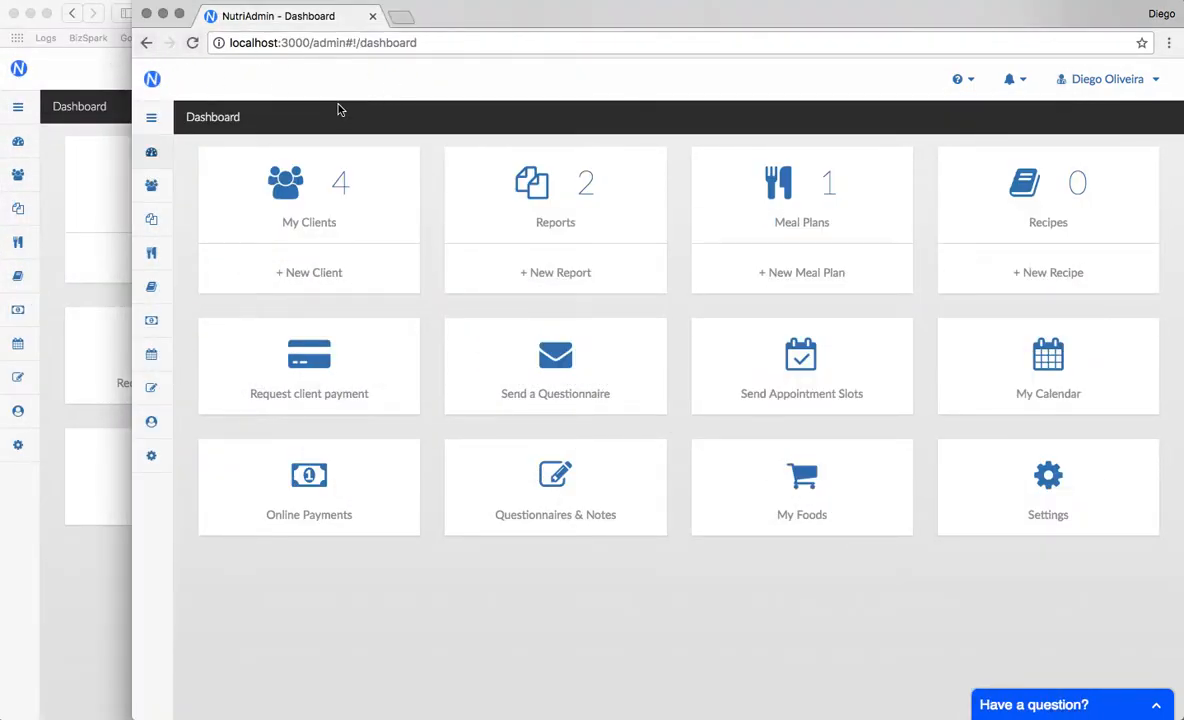
Reload the dashboards of both team members in the Safari and Chrome windows, finishing in Safari
click(102, 77)
click(1058, 122)
click(78, 67)
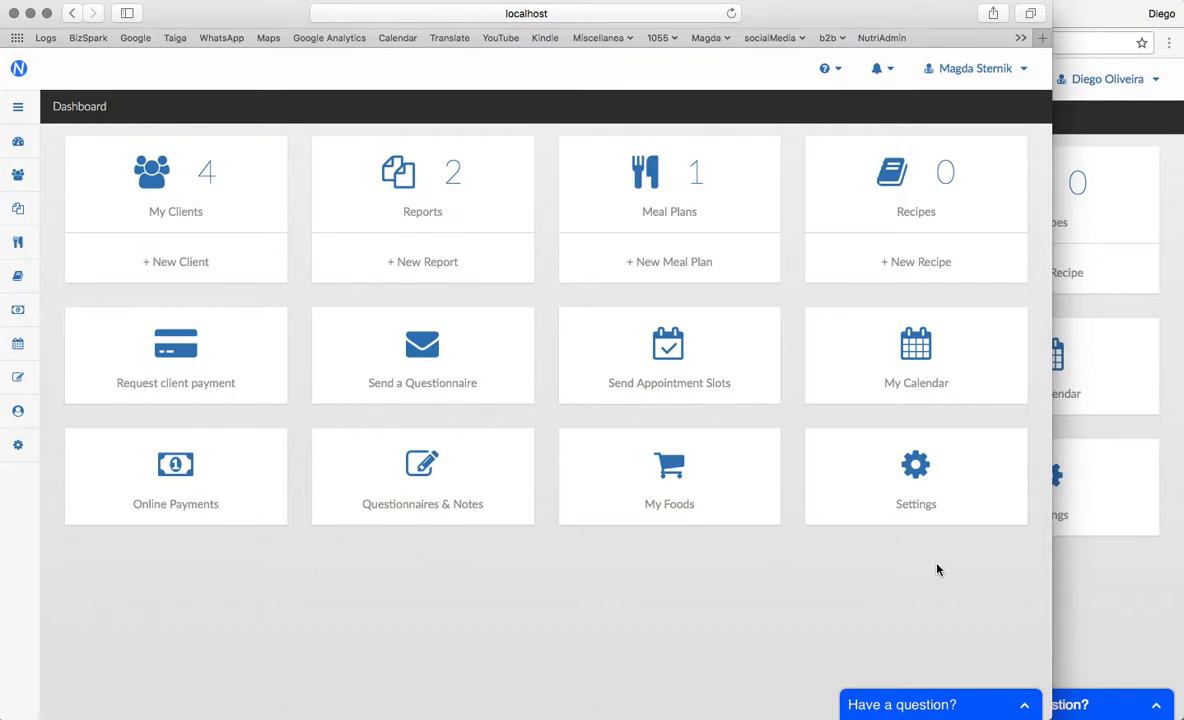
click(1122, 680)
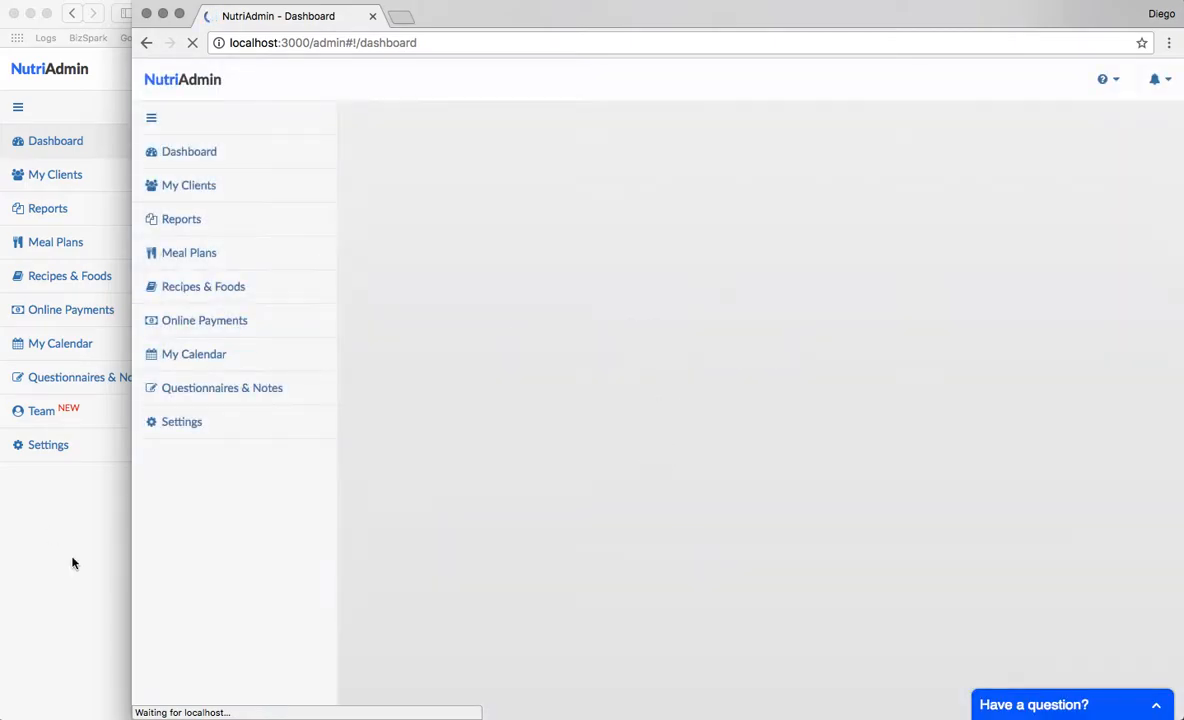
click(71, 561)
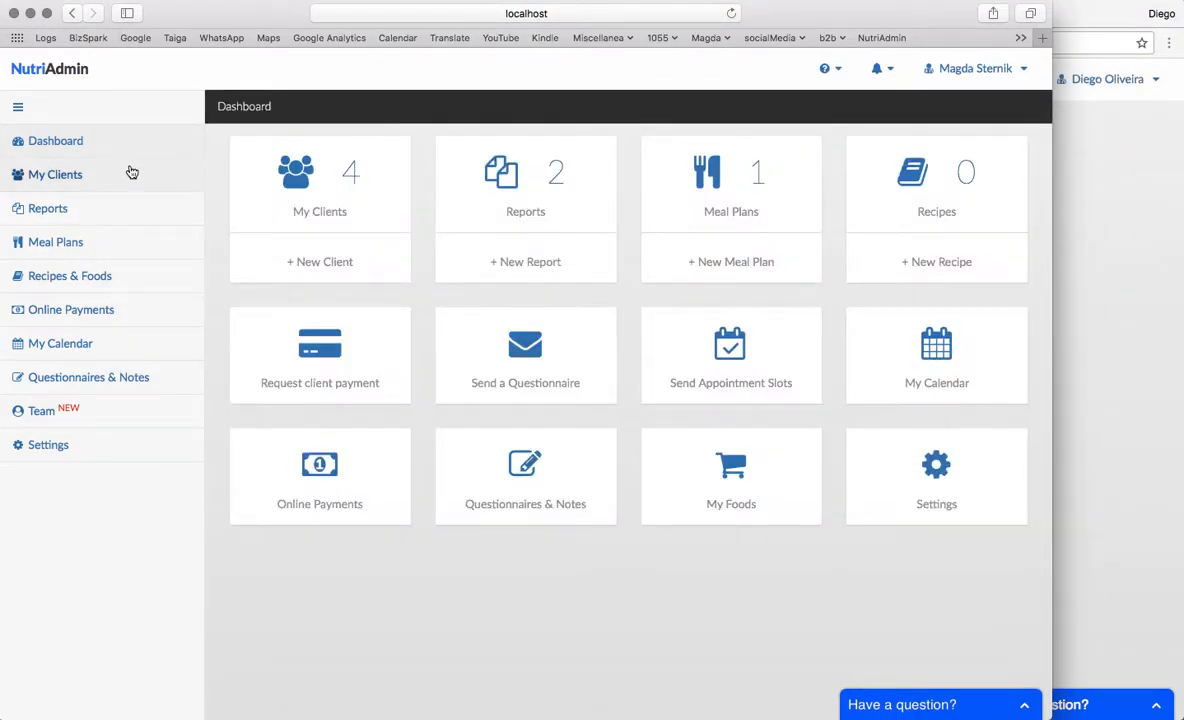
Check the owner of client Example 2 in the clients list and open that client's record
click(131, 173)
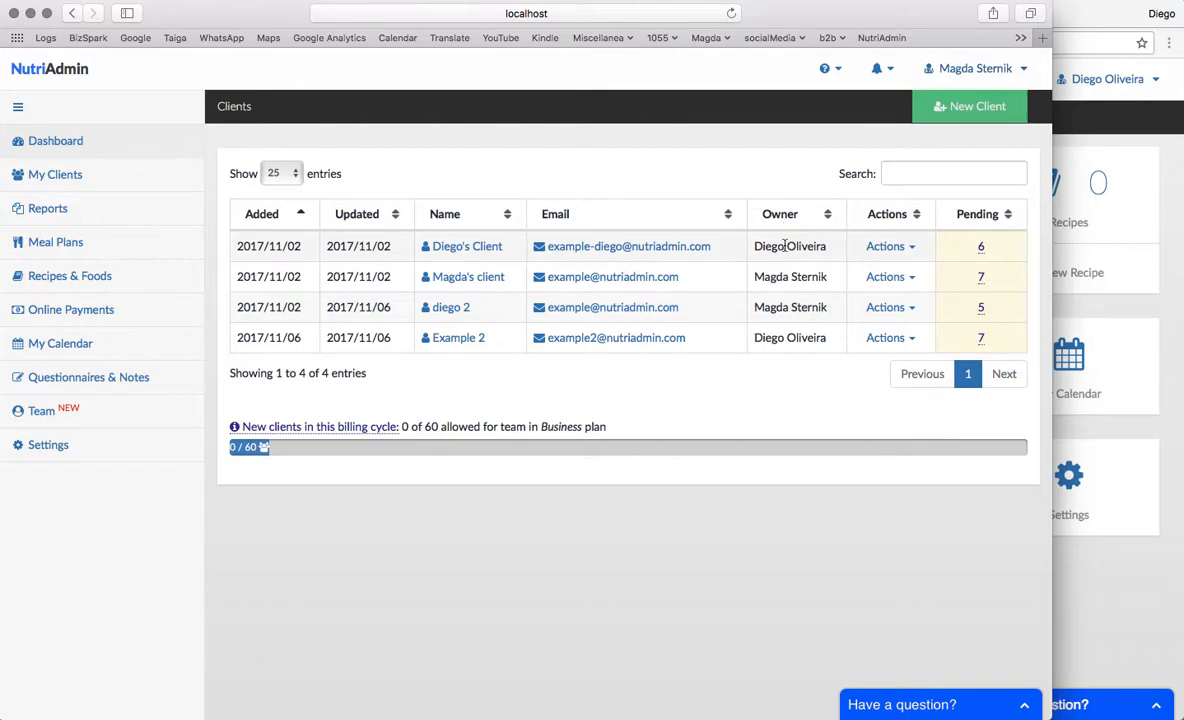
triple_click(792, 340)
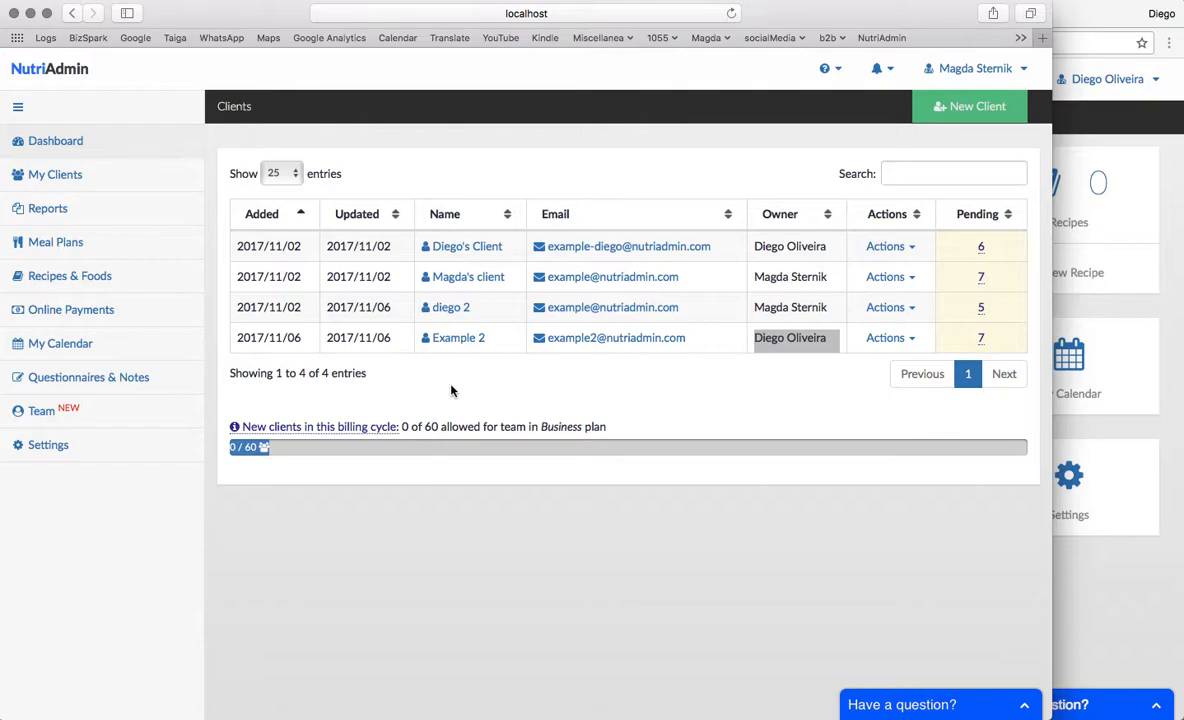
click(456, 339)
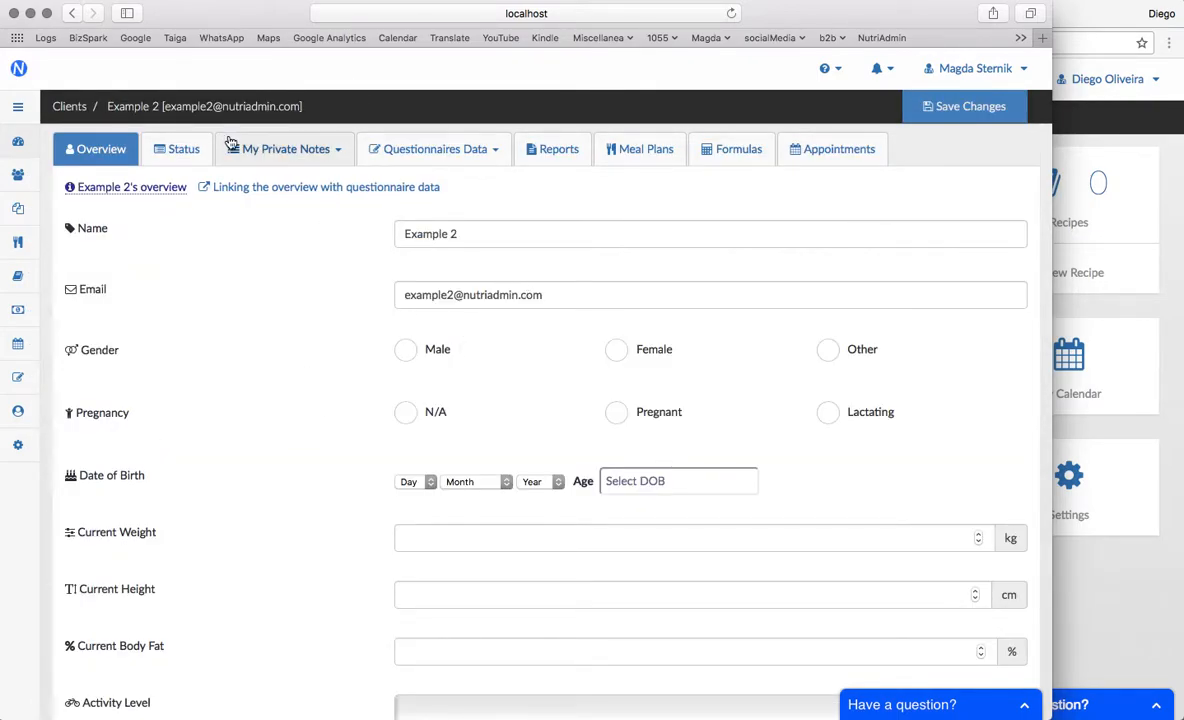
Append "- edited by" and the teammate's first name to the client's name, and save the record
click(513, 232)
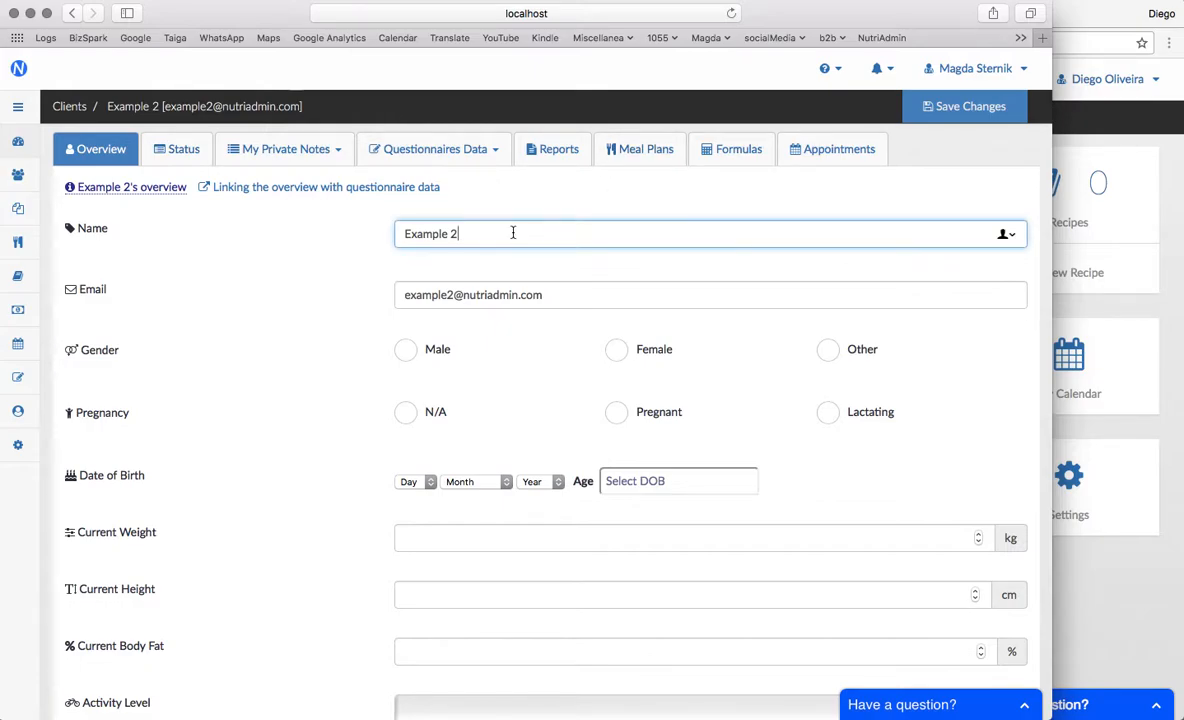
text(- edited by Magda)
click(955, 106)
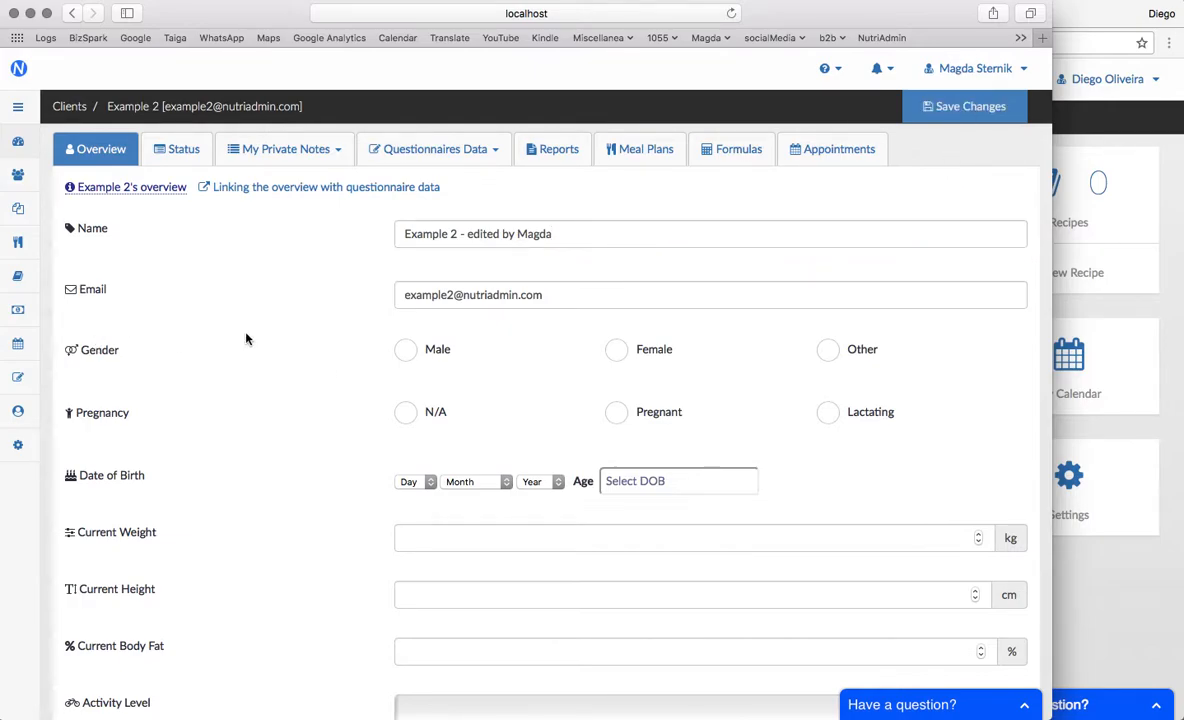
Reload the client record and check the saved name
click(731, 13)
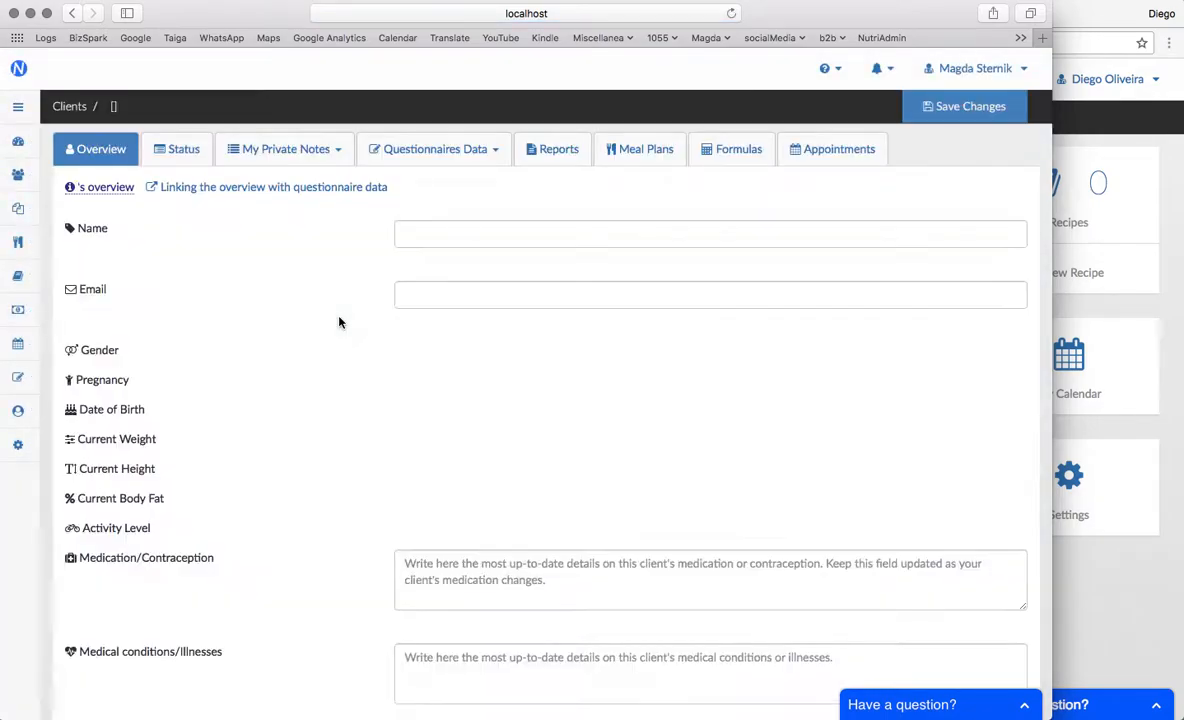
triple_click(513, 234)
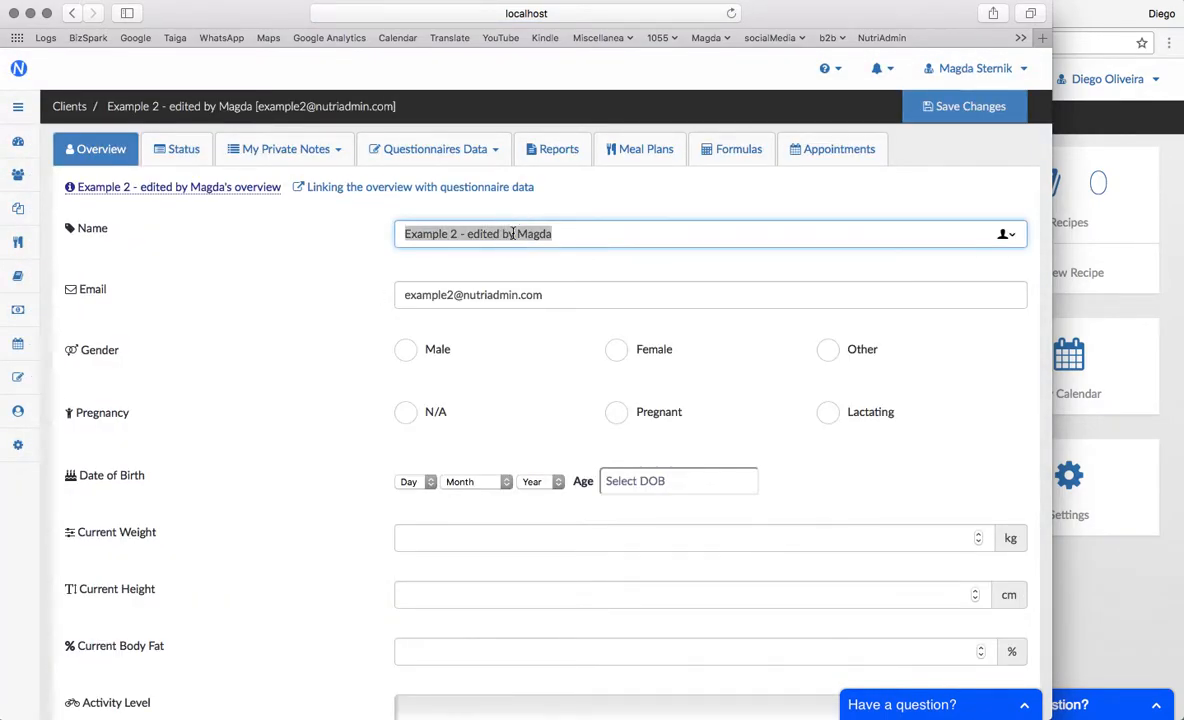
click(351, 281)
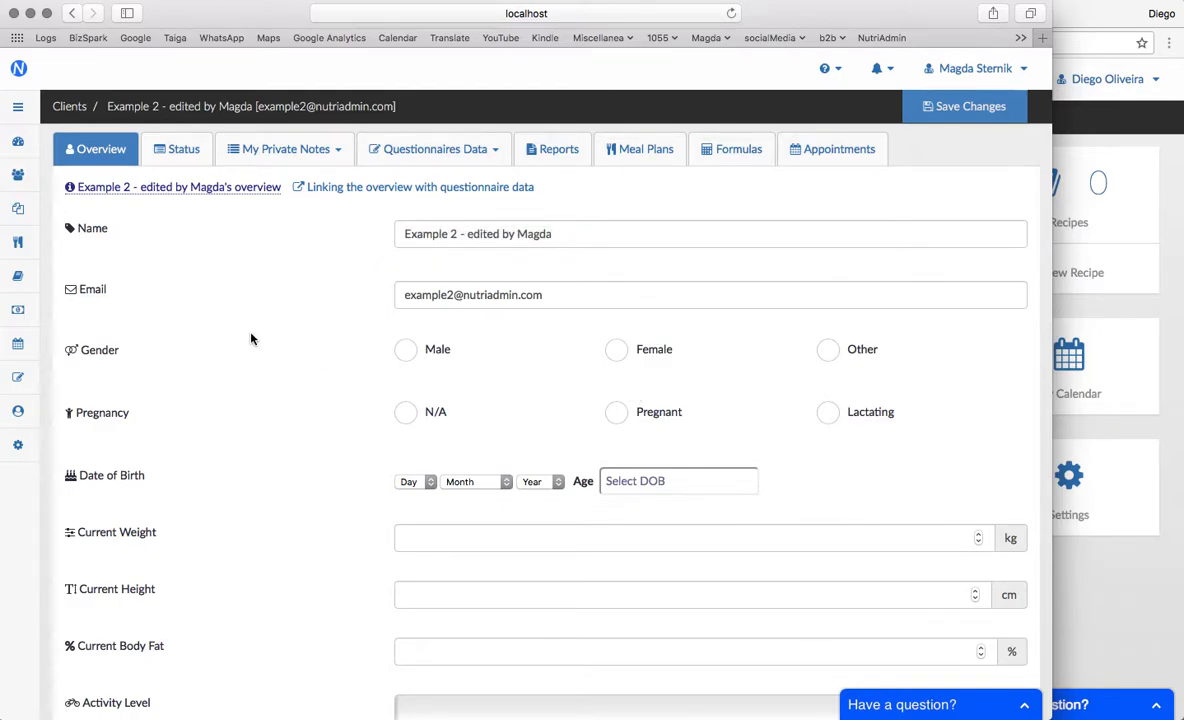
Switch to the Chrome window, open the Example 2 client record from the clients list, and read its lock notice
click(1122, 606)
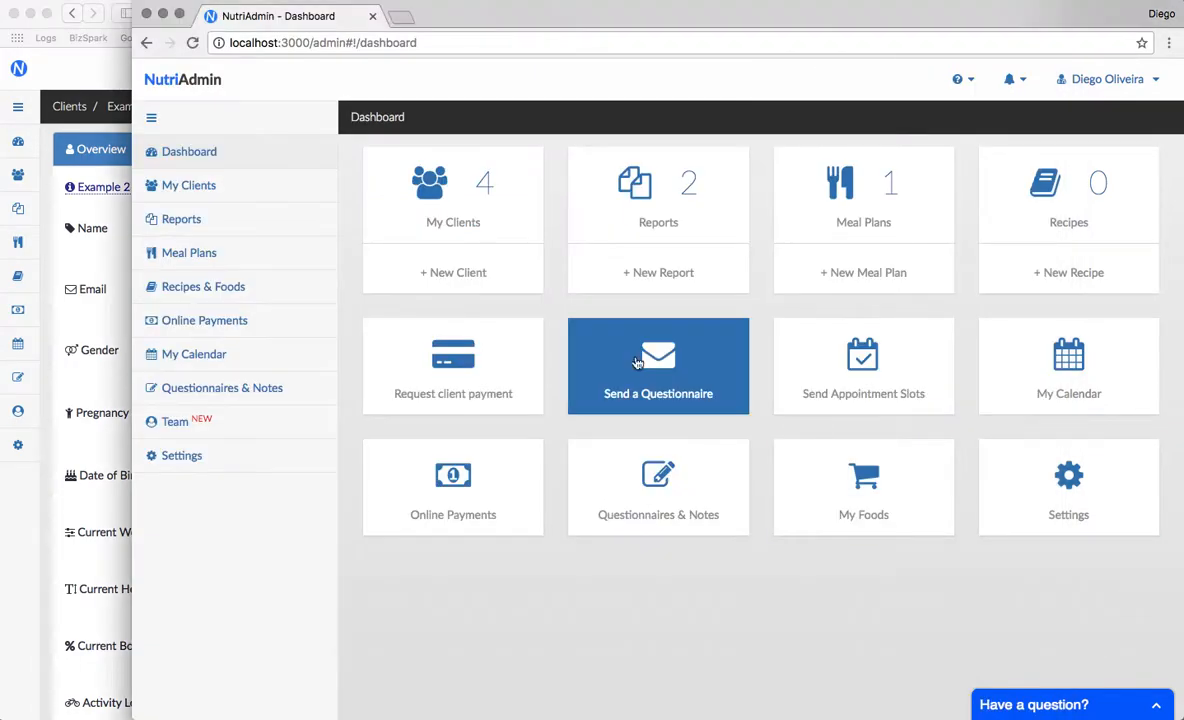
click(463, 204)
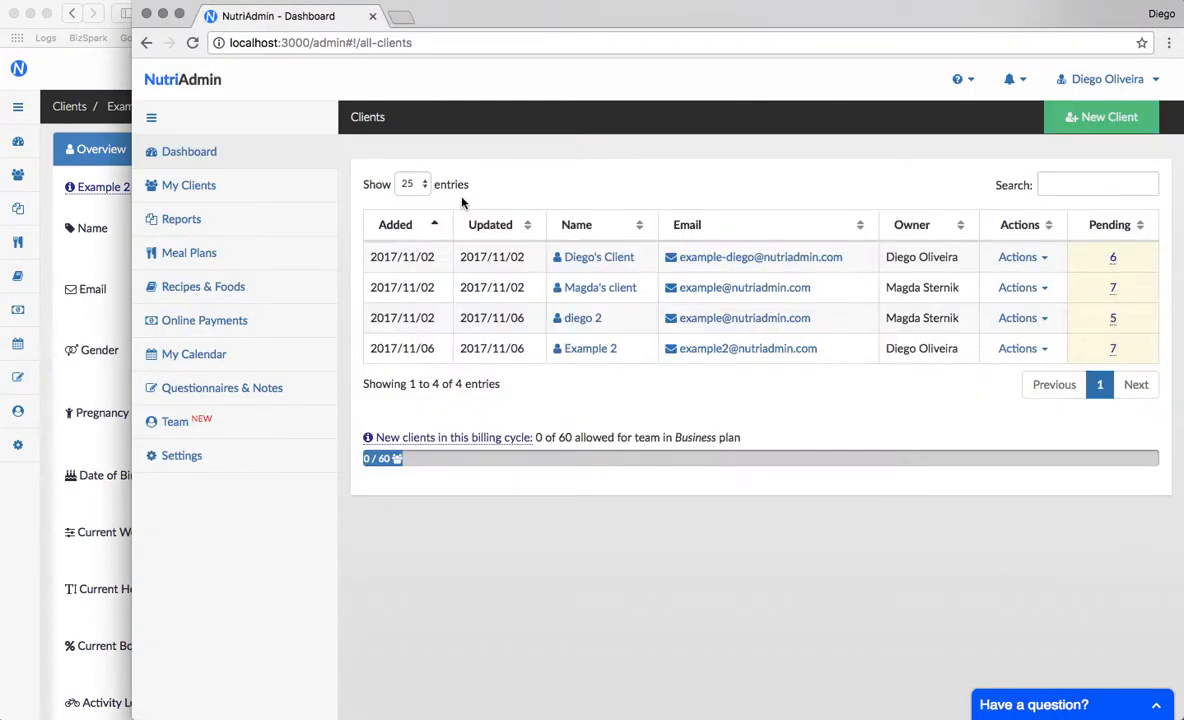
click(591, 349)
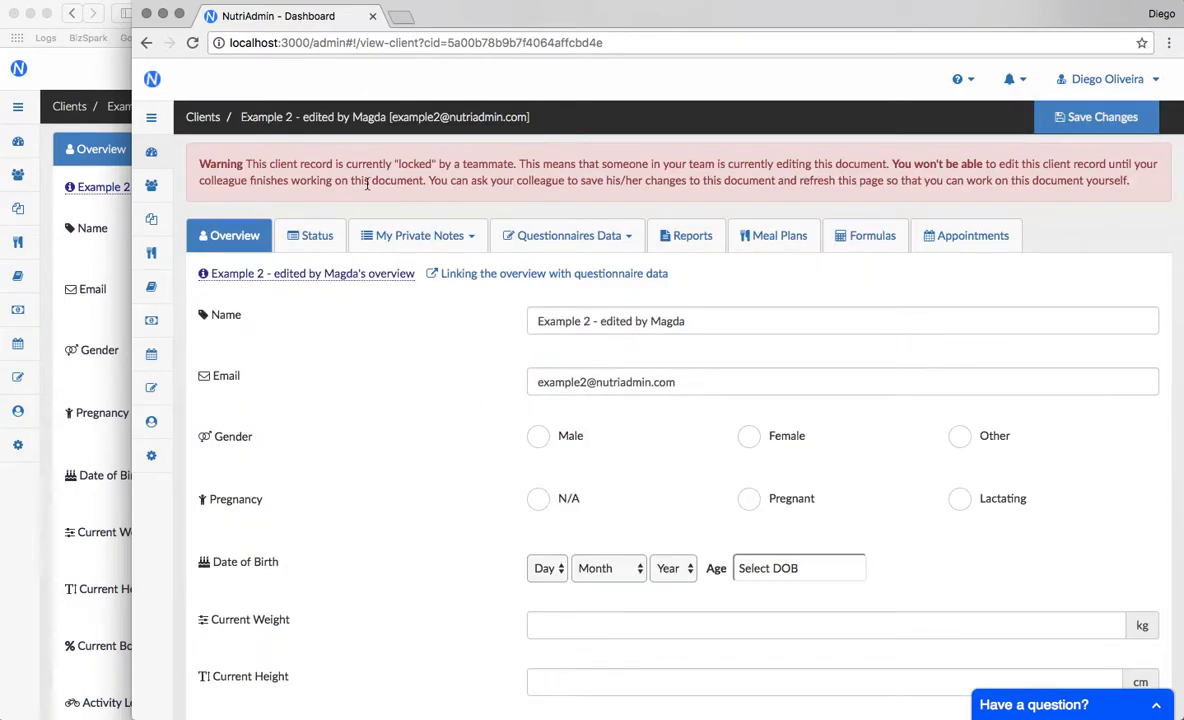
triple_click(360, 163)
click(275, 195)
Try to append "asdasdasdasdasd" to the locked client's name and save the record
click(766, 320)
text(asdasda)
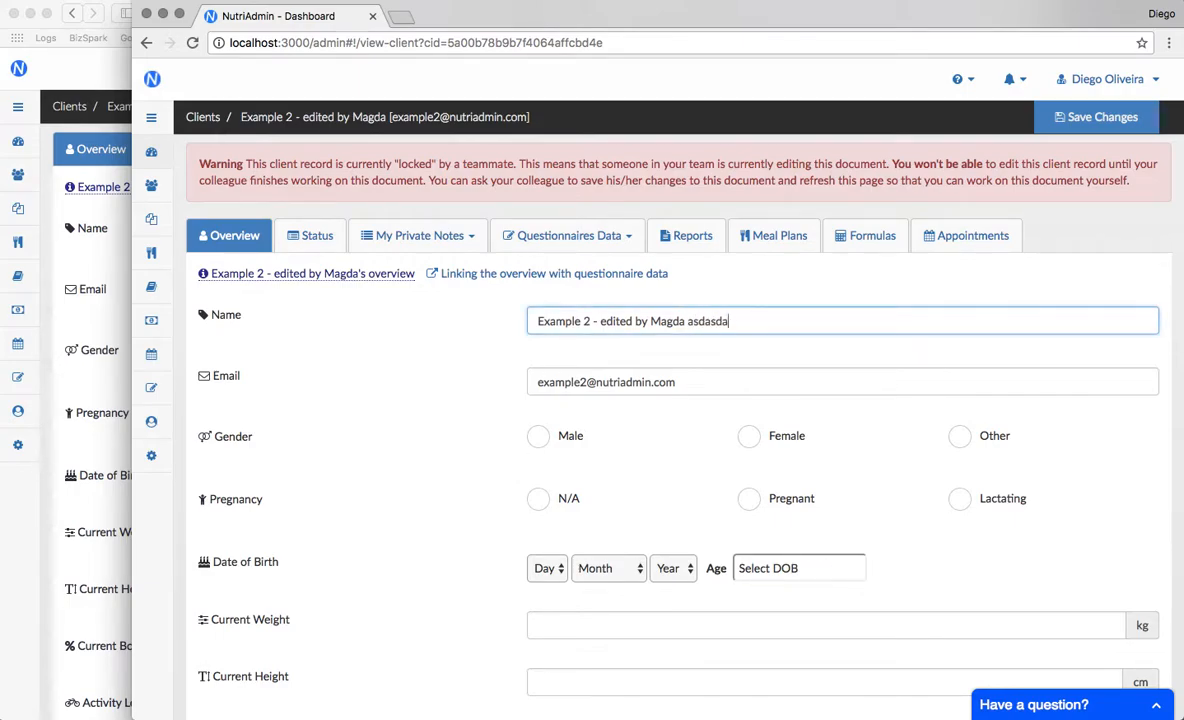
text(sdasdasd)
click(1113, 119)
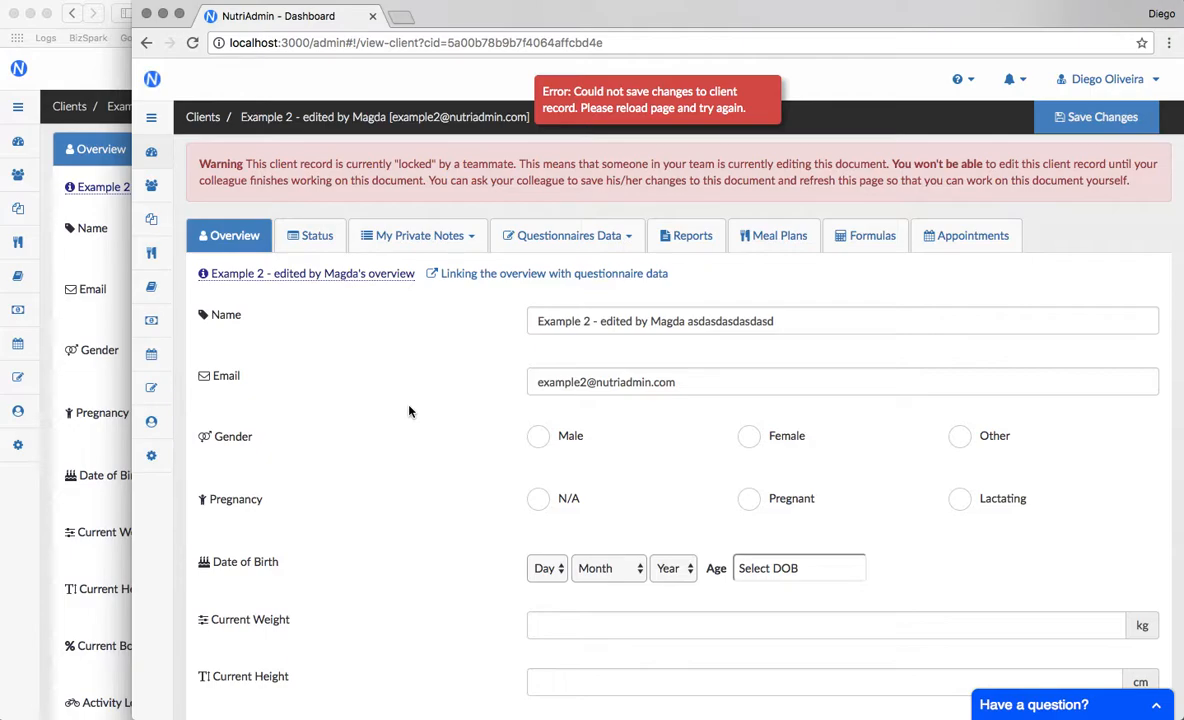
Compare the client record in both windows, and open the report titled "New Report" from the reports list in Chrome
click(117, 376)
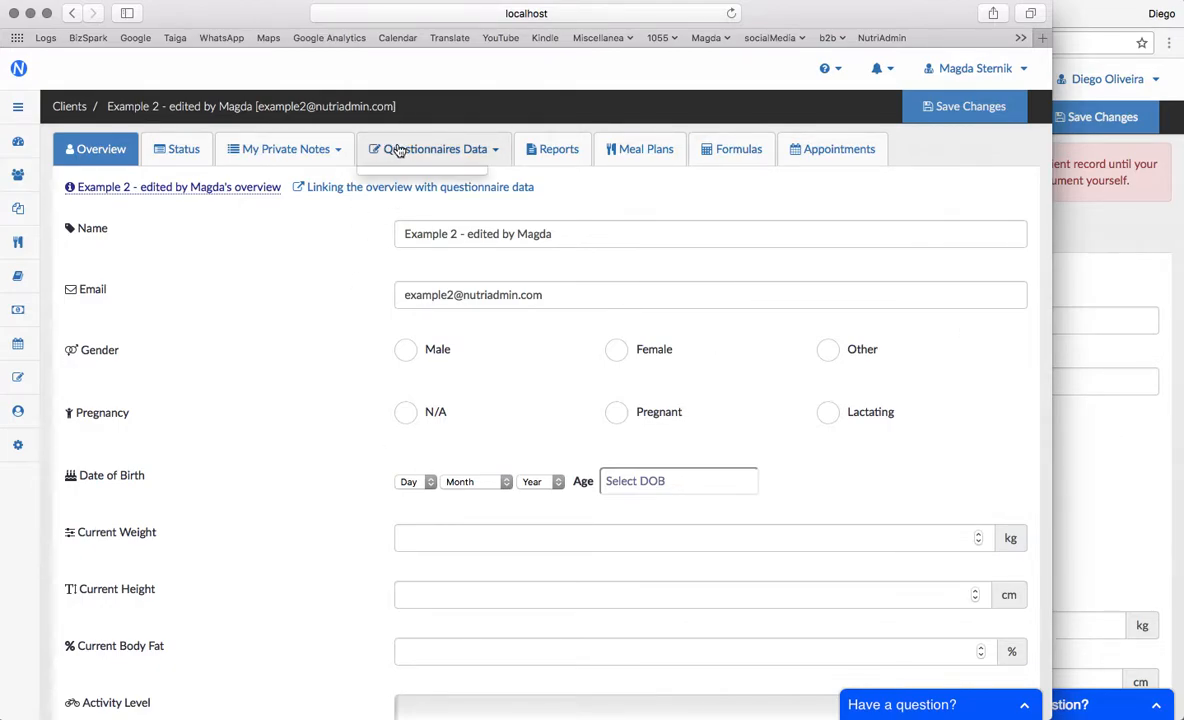
click(1100, 262)
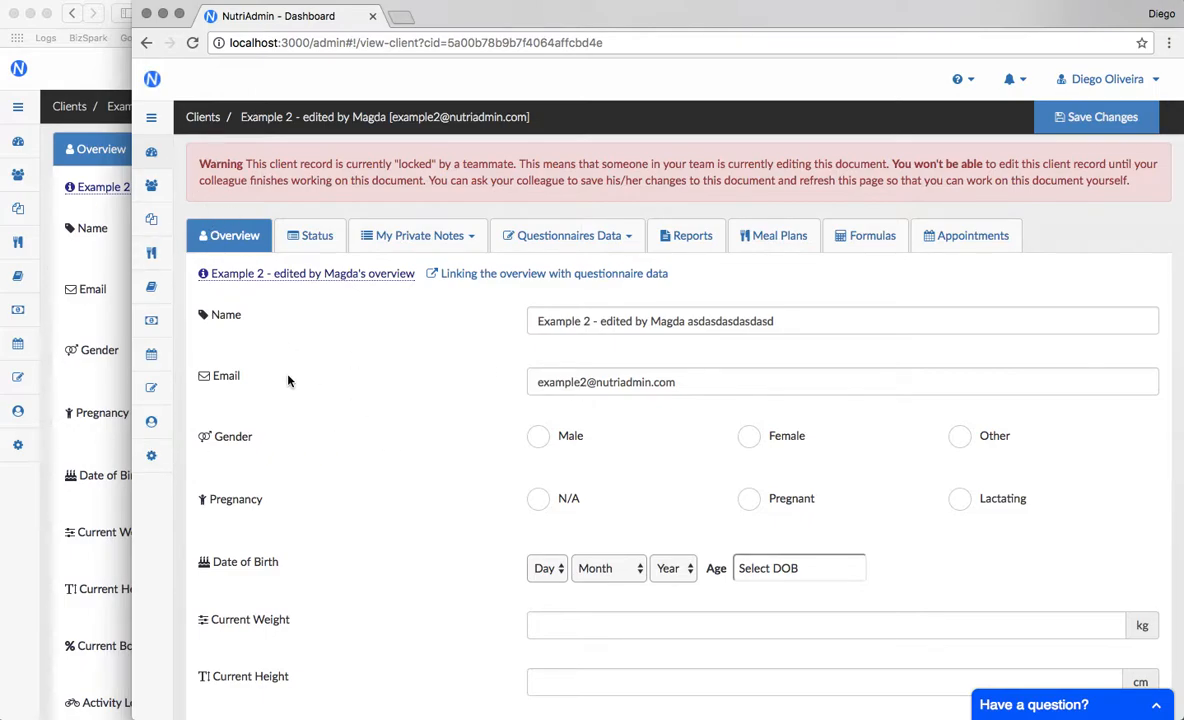
click(160, 227)
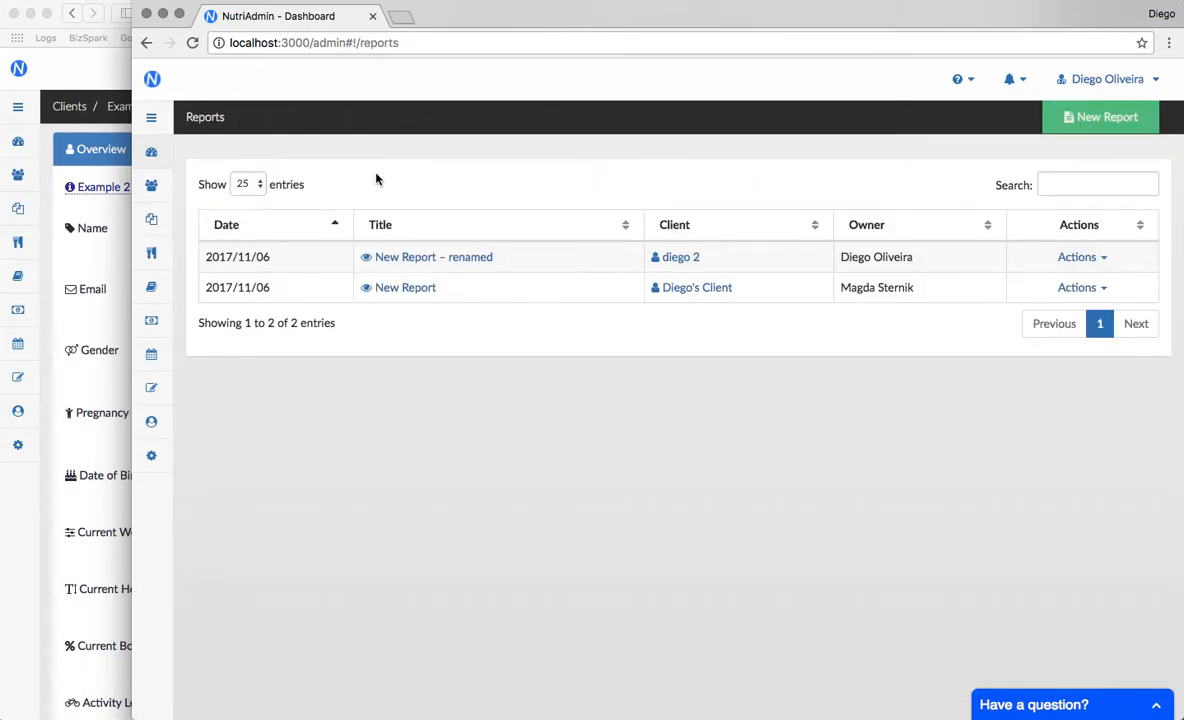
click(392, 285)
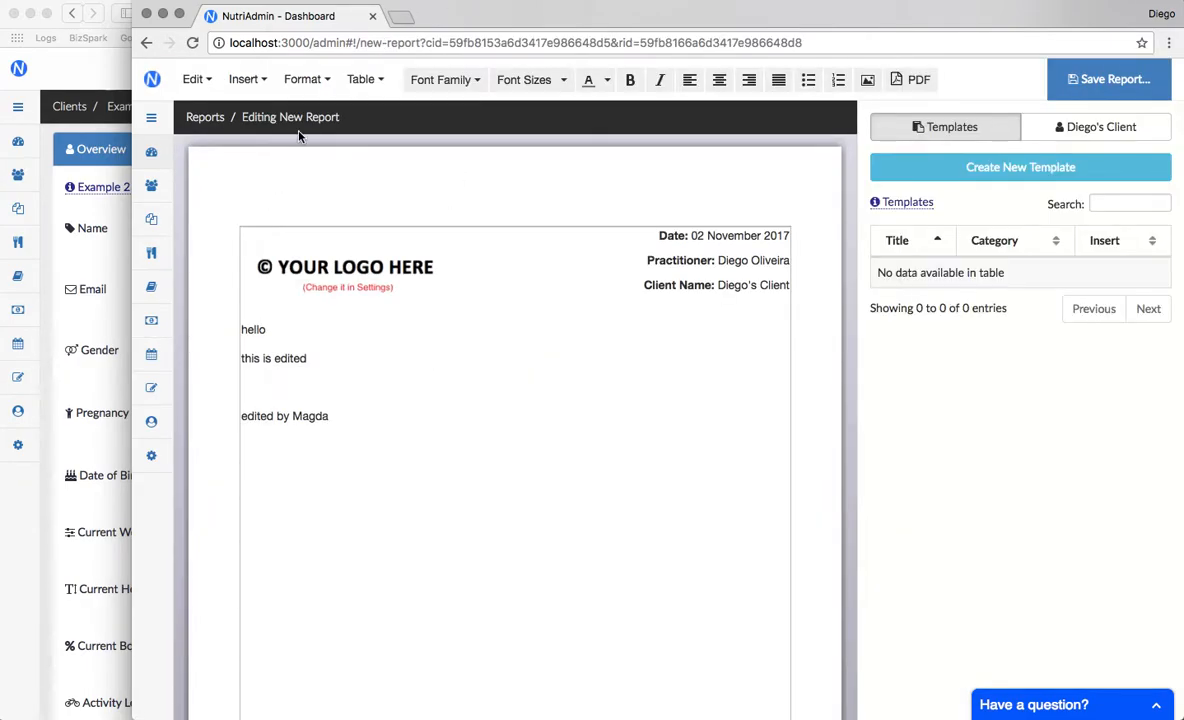
Switch to Safari, open the same "New Report" from the reports list, and read its lock notice
click(97, 262)
click(20, 210)
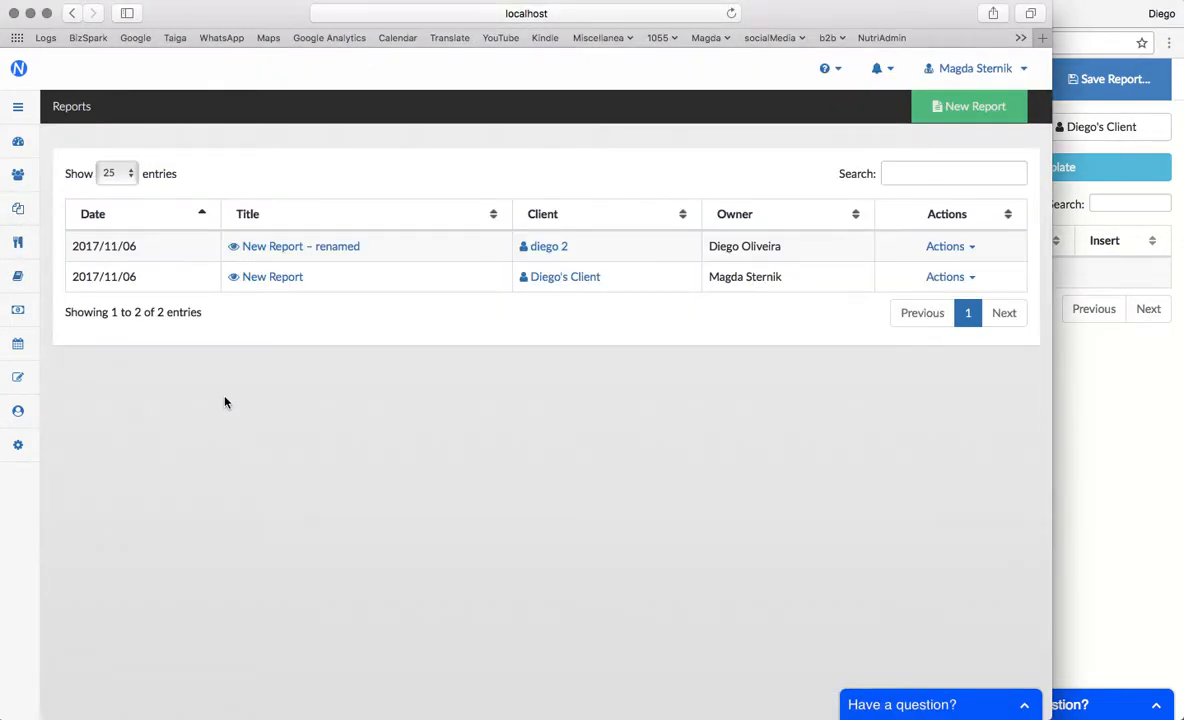
click(1126, 533)
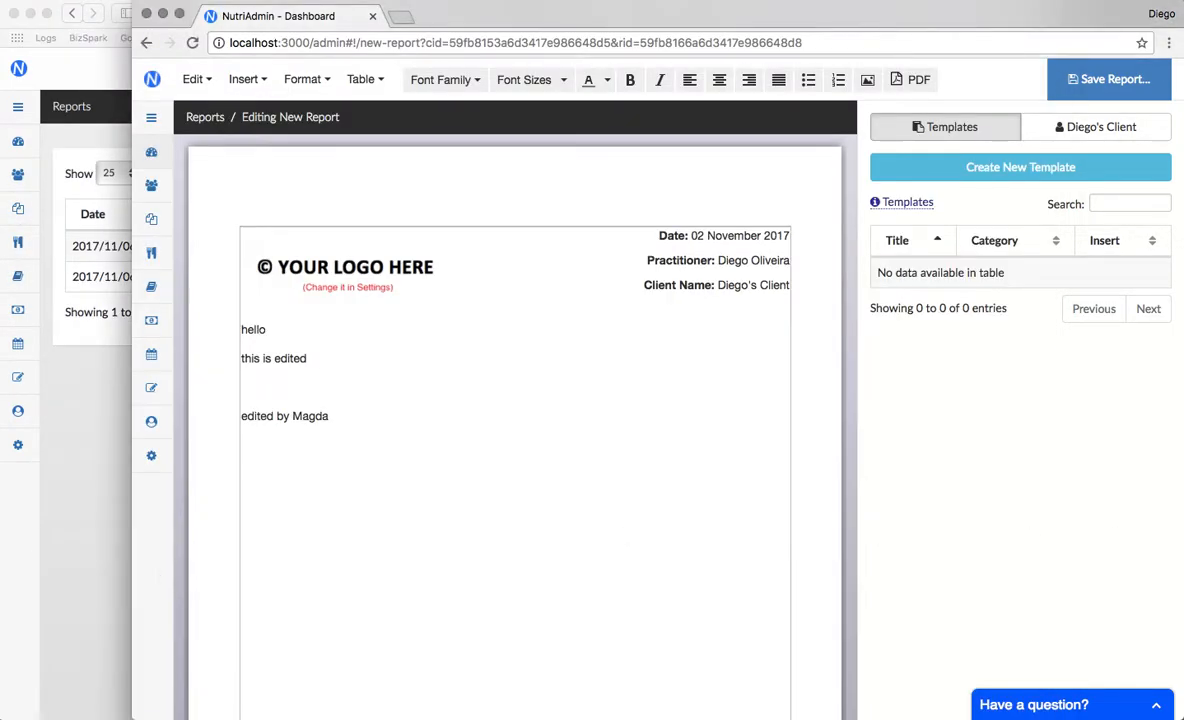
click(57, 550)
click(267, 276)
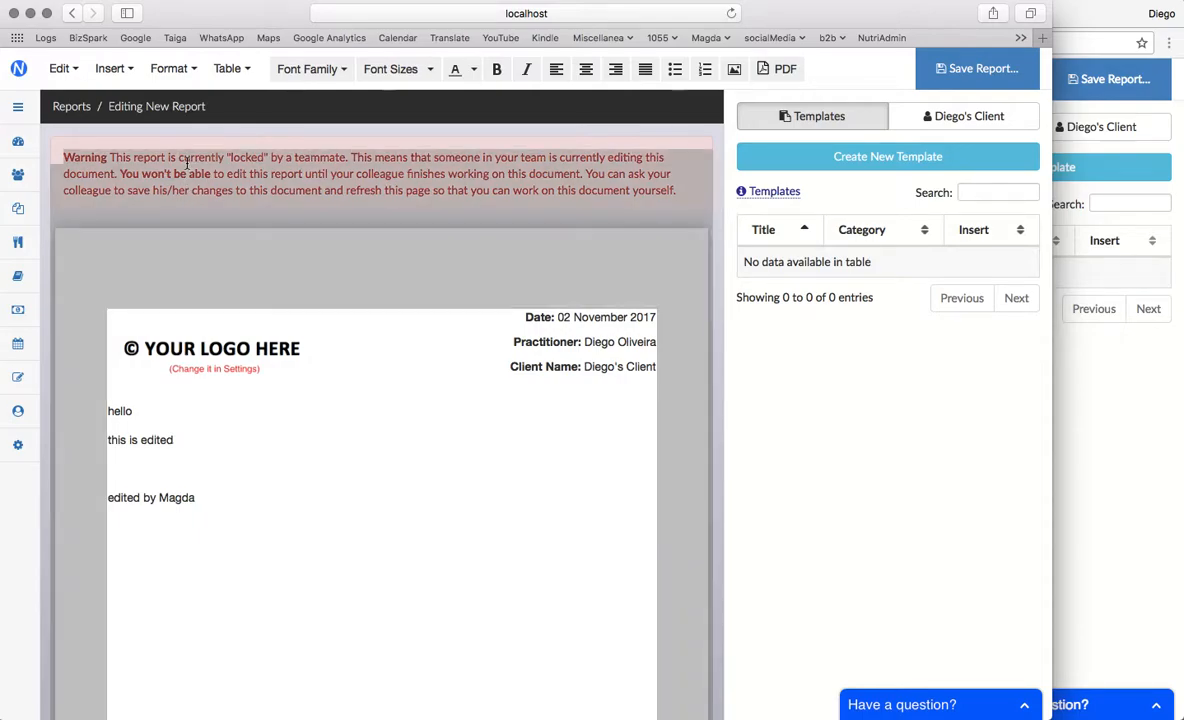
drag(60, 157, 706, 193)
click(543, 205)
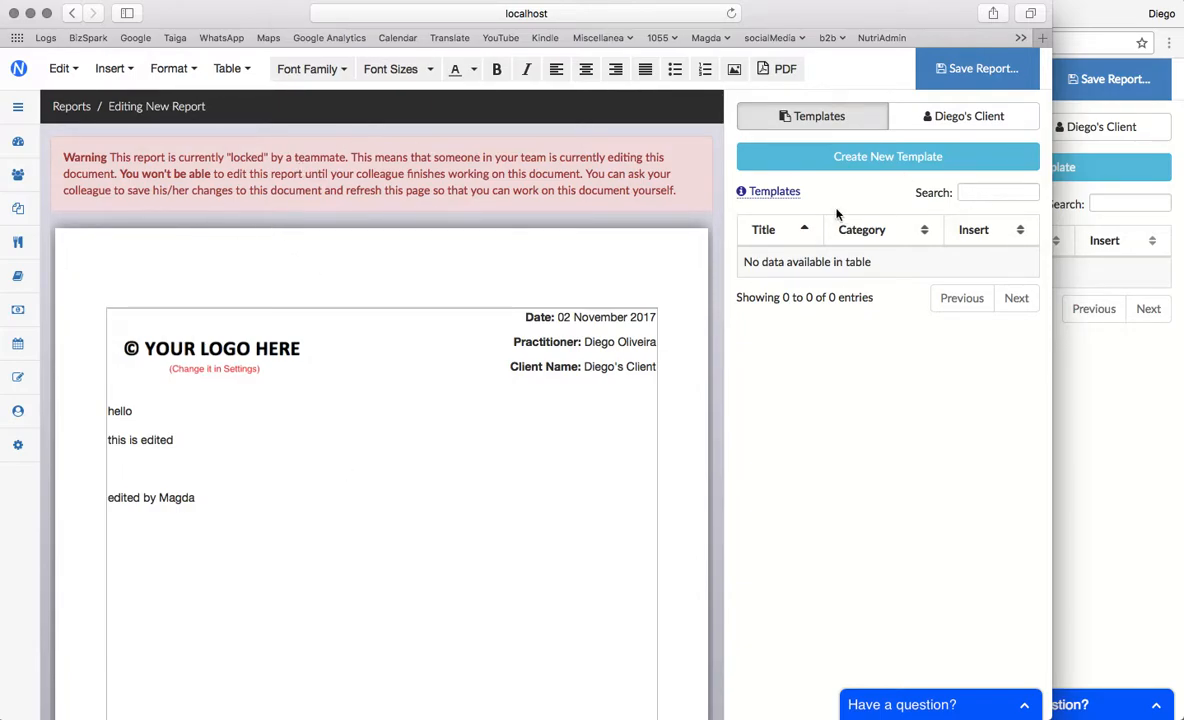
Leave the report for the dashboard in Chrome, and reload the report in Safari
click(1146, 444)
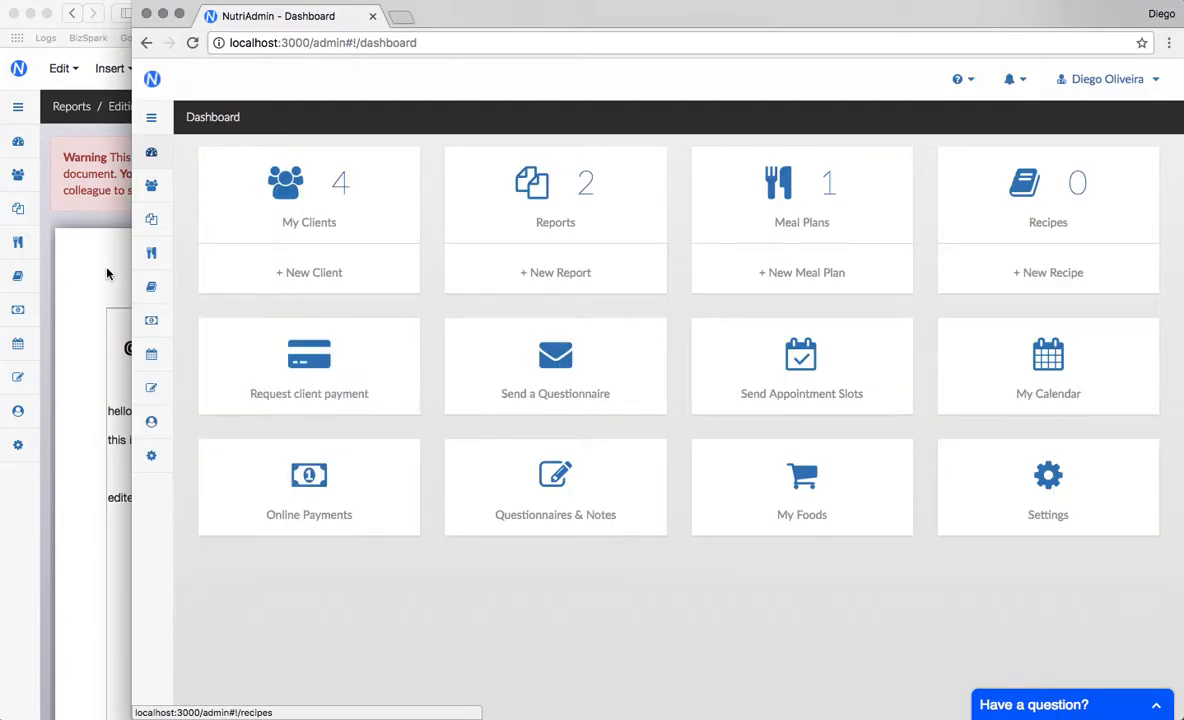
click(106, 267)
click(731, 14)
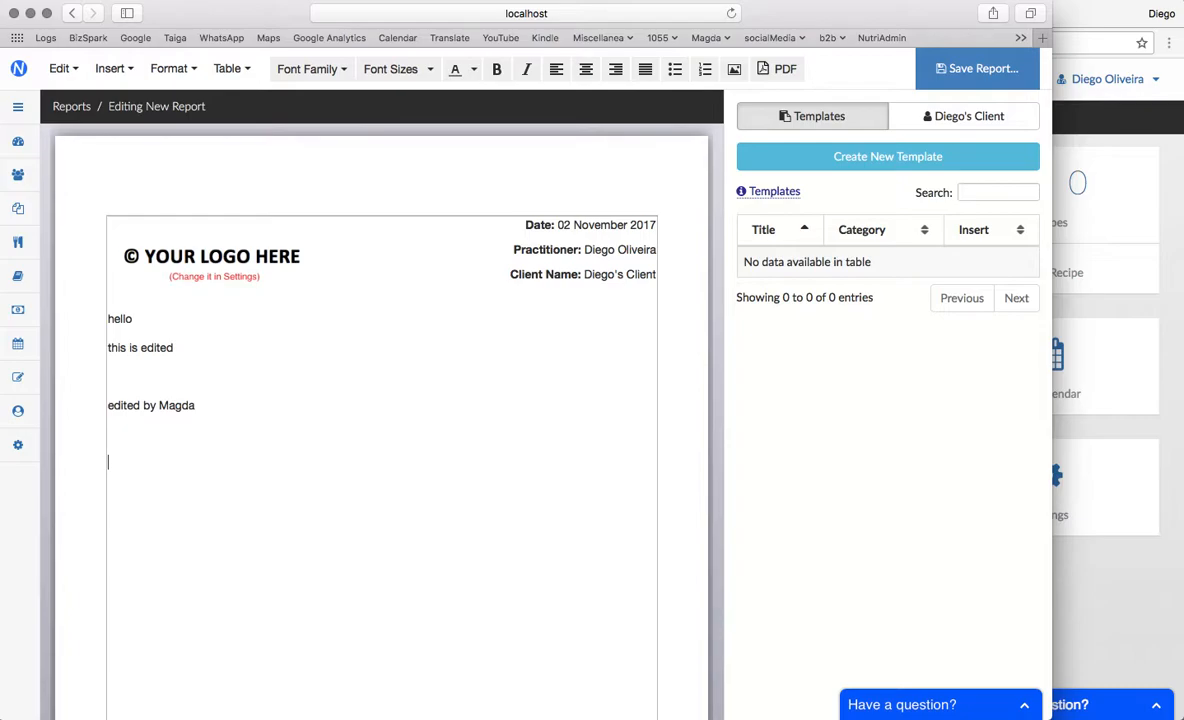
Add the line "making changes" at the end of the report and save it
text(making changes)
click(941, 85)
click(977, 120)
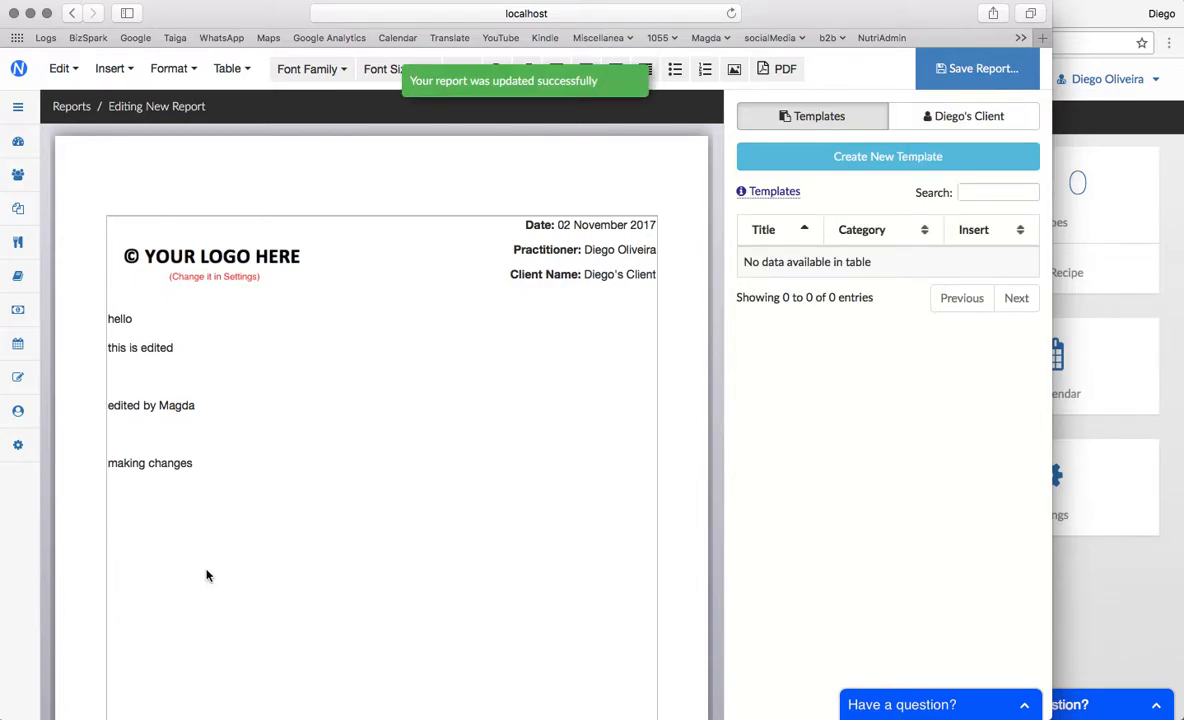
Switch to Chrome, open "New Report" from the reports list, and examine its lock notice and the "making changes" line
click(1125, 424)
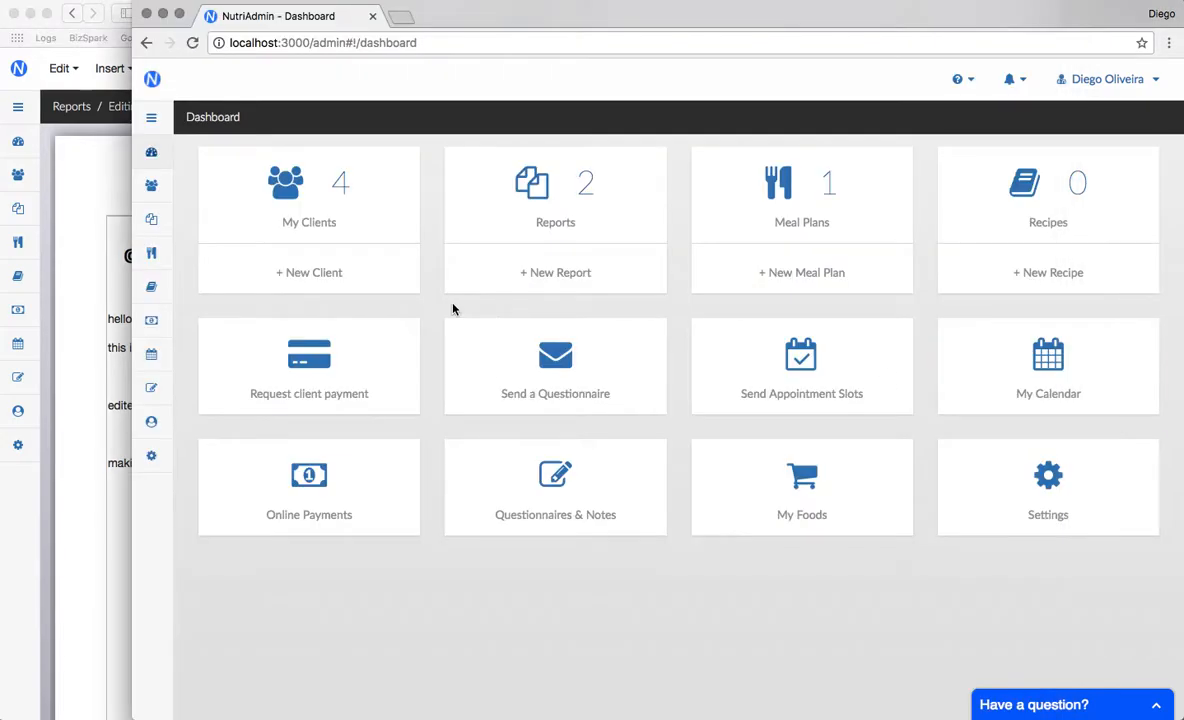
click(577, 218)
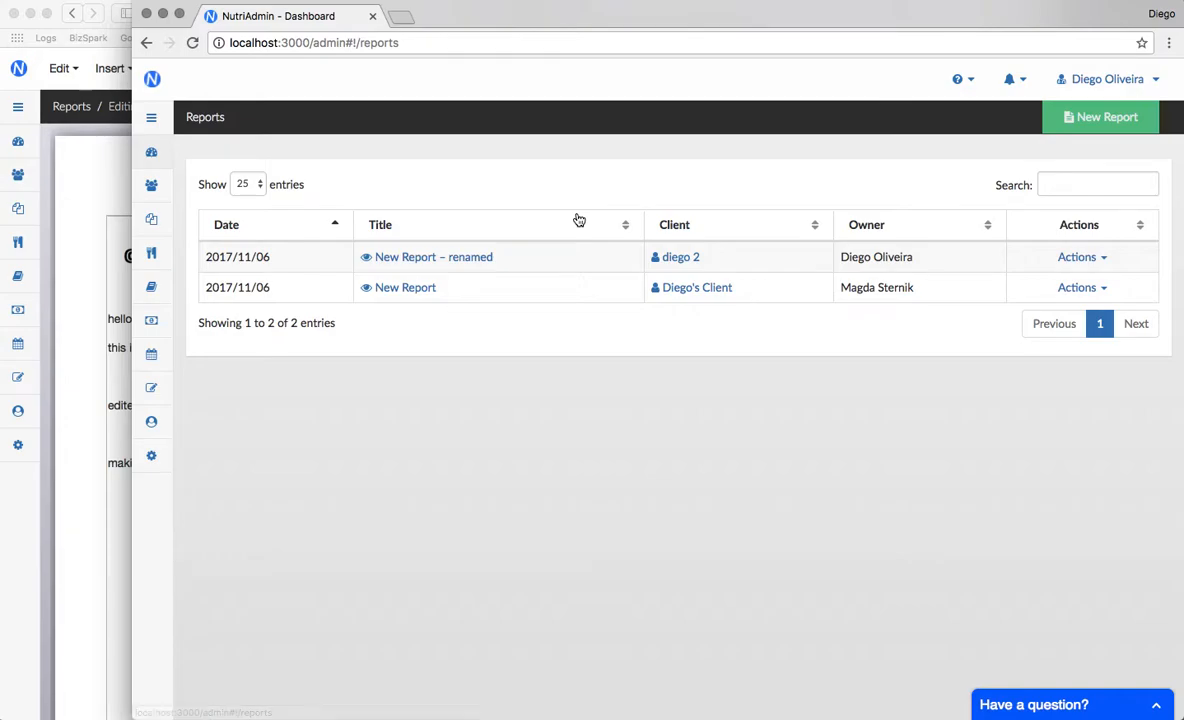
click(412, 285)
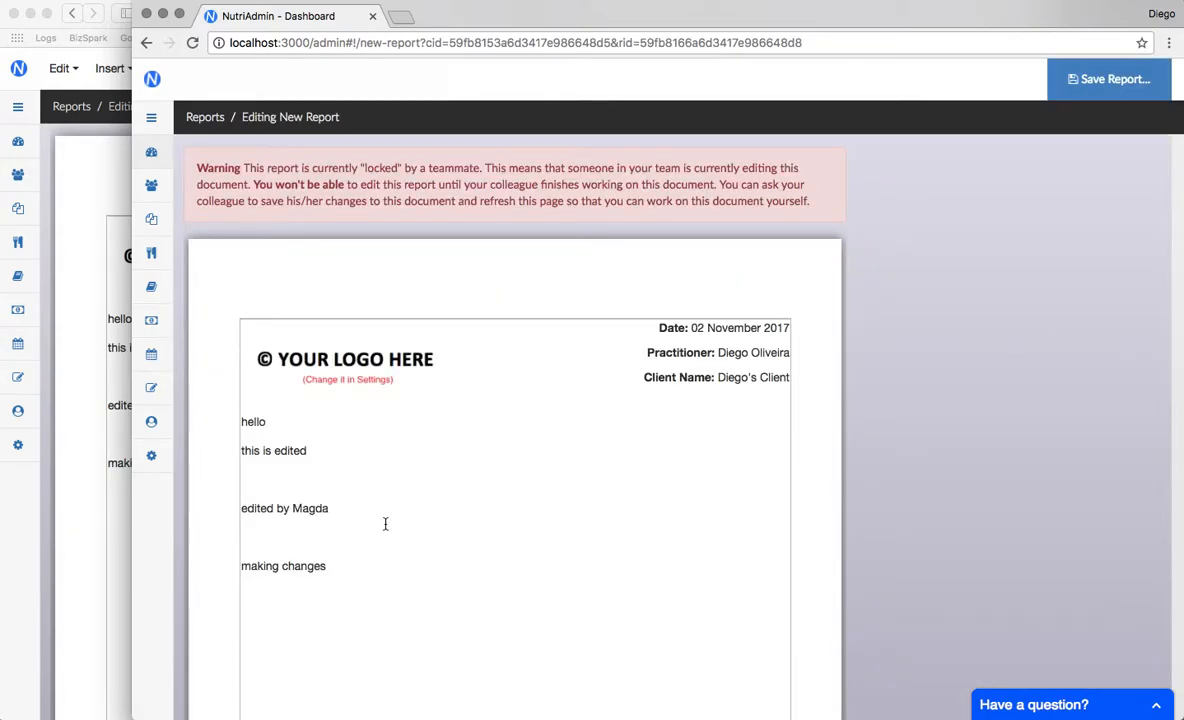
triple_click(257, 167)
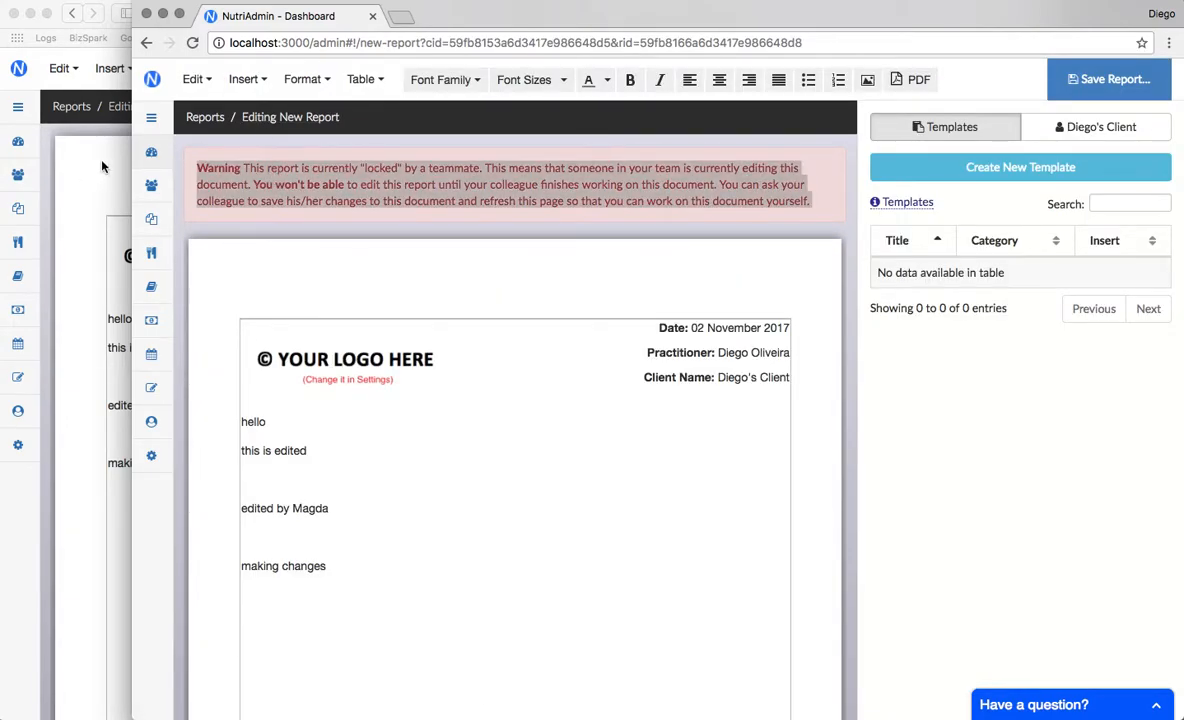
click(271, 173)
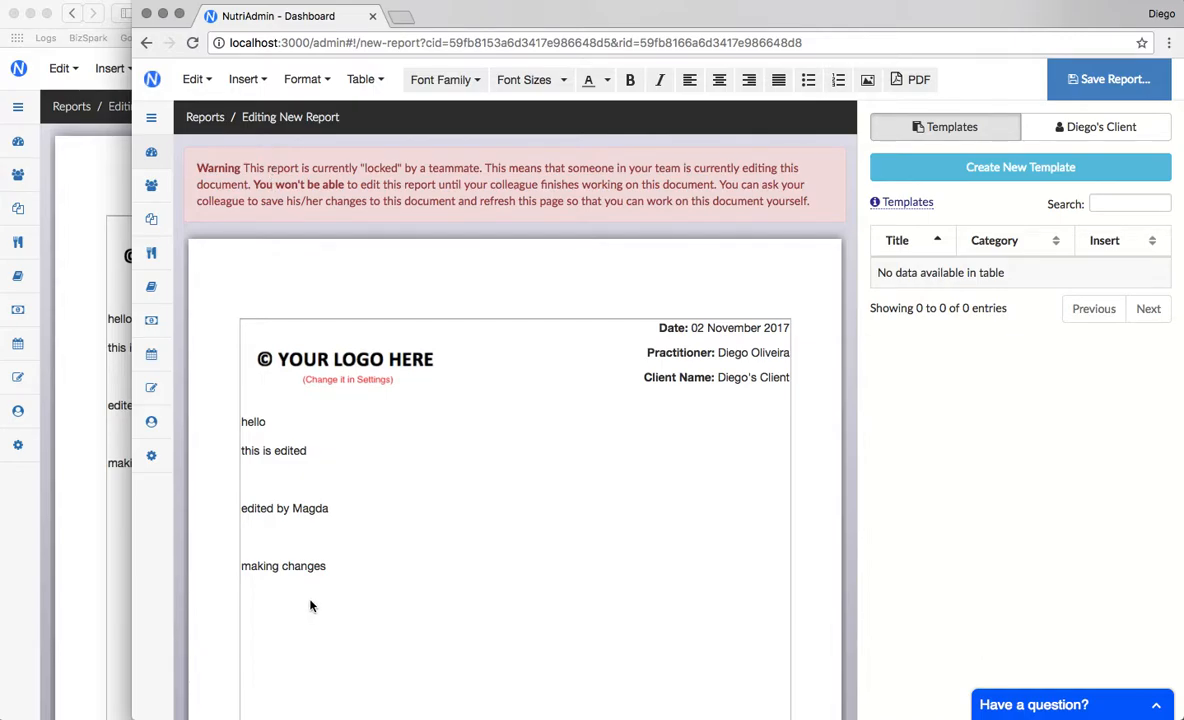
triple_click(293, 566)
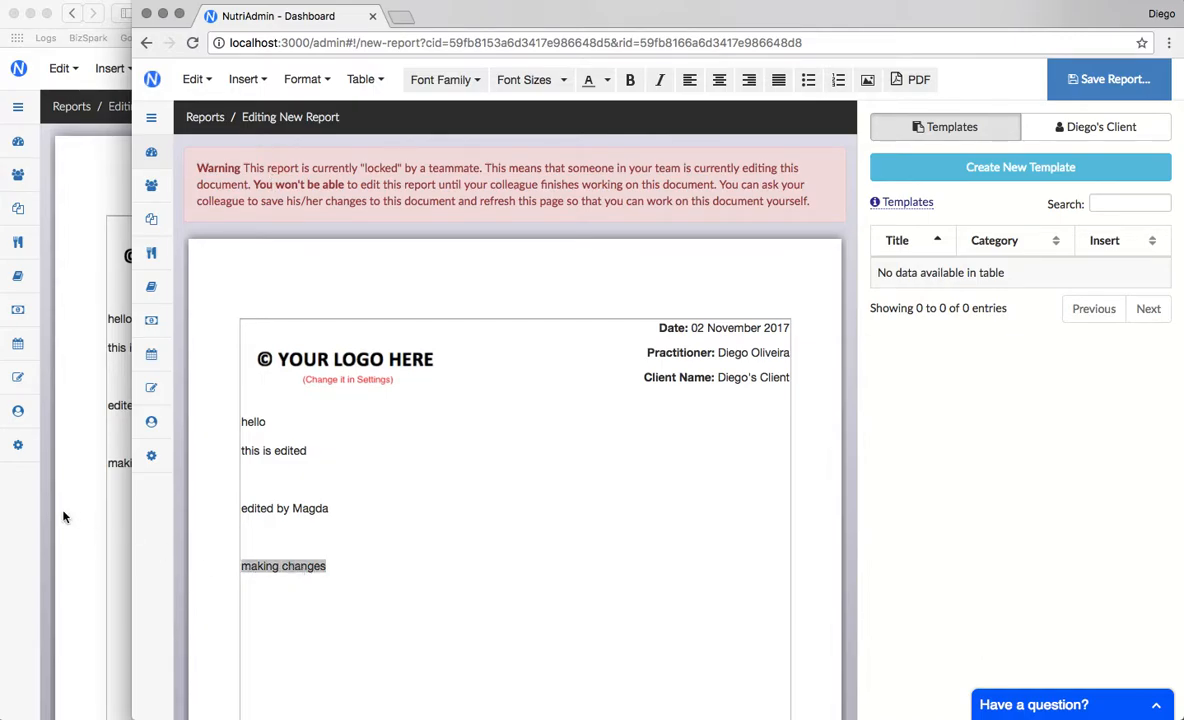
click(328, 535)
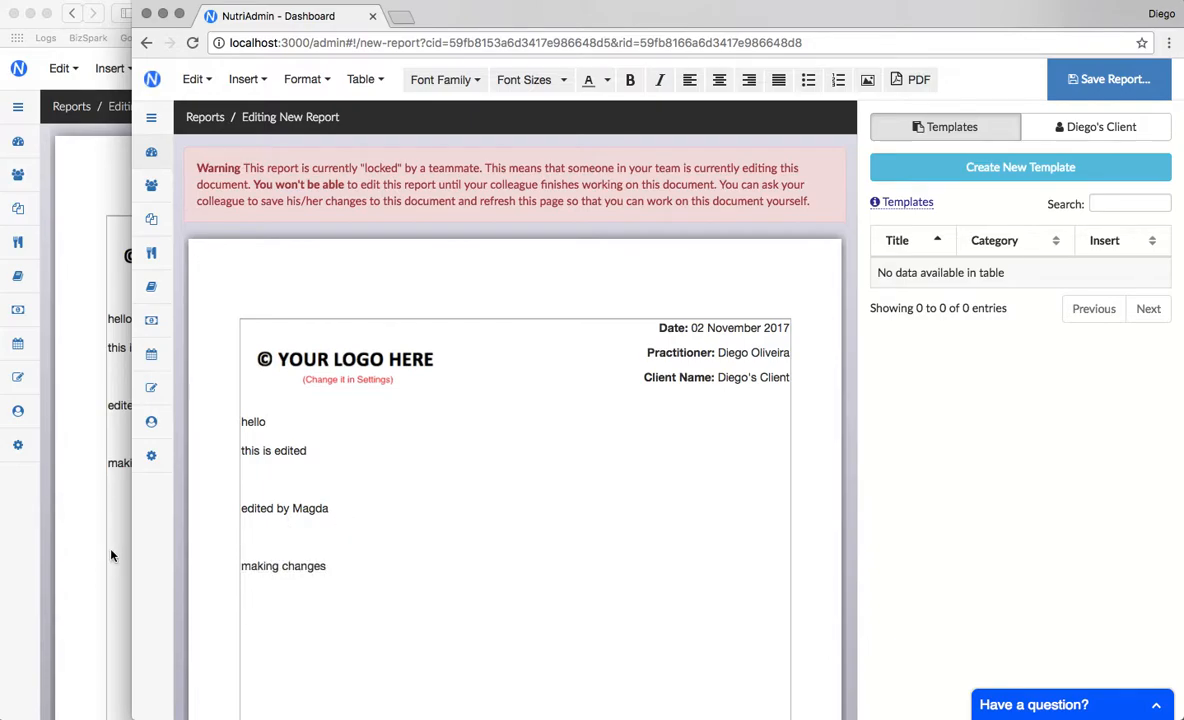
click(93, 216)
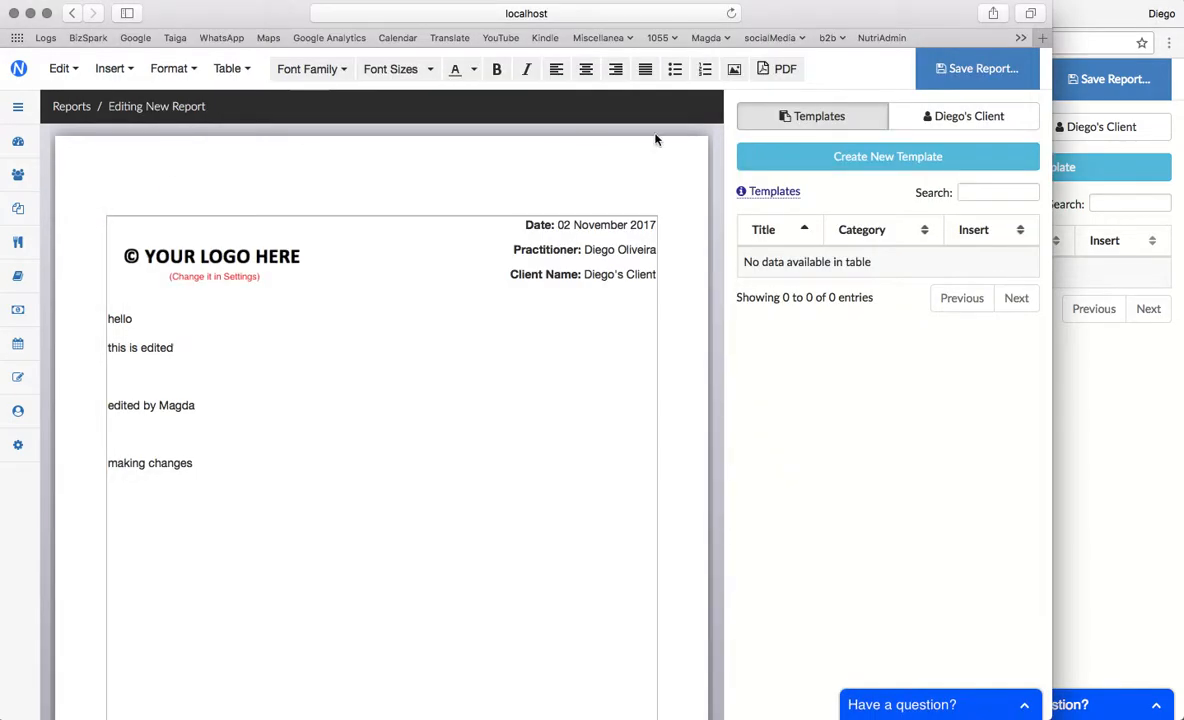
click(1092, 387)
click(63, 547)
click(1165, 513)
click(109, 569)
click(1114, 474)
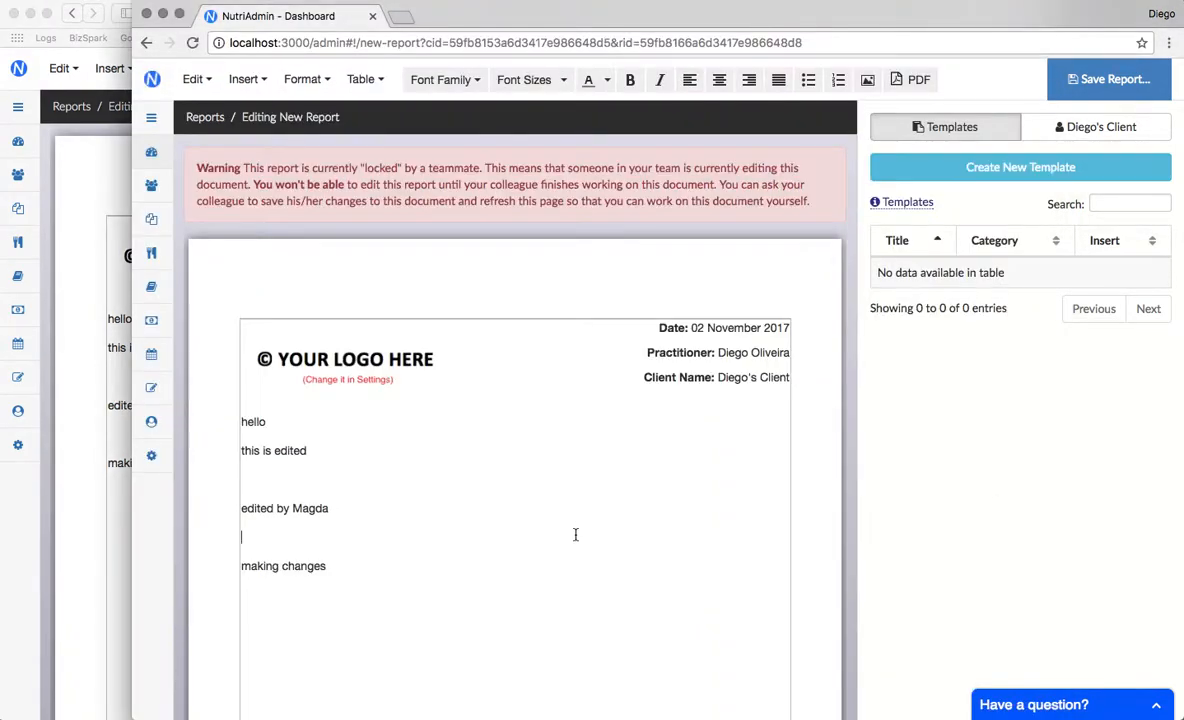